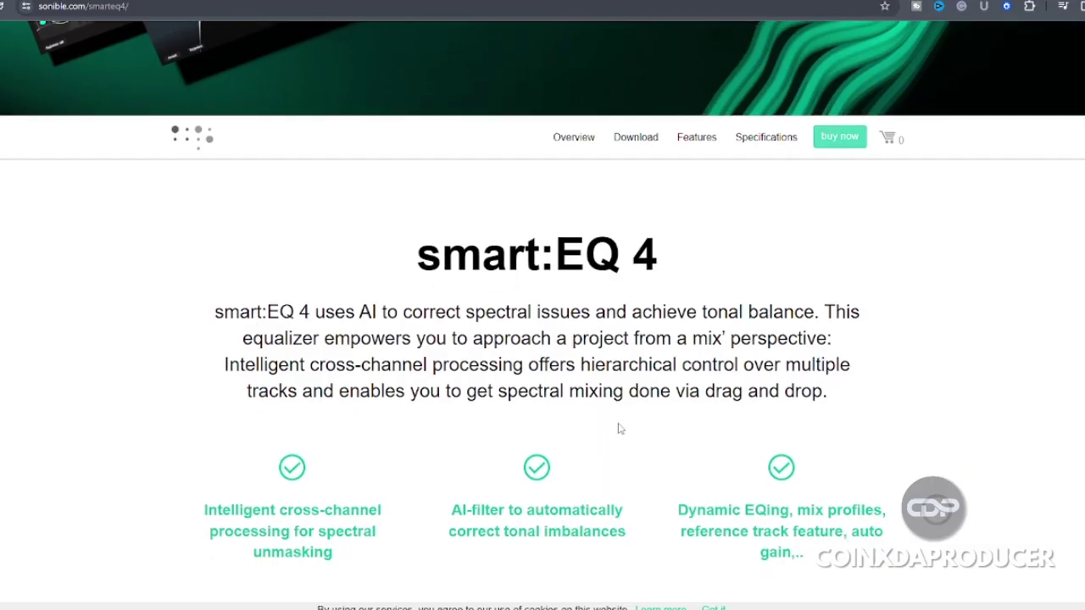
Scroll the sonible smart:EQ 4 page past the video and Features to the Profiles section
scroll(636, 447, down, 3)
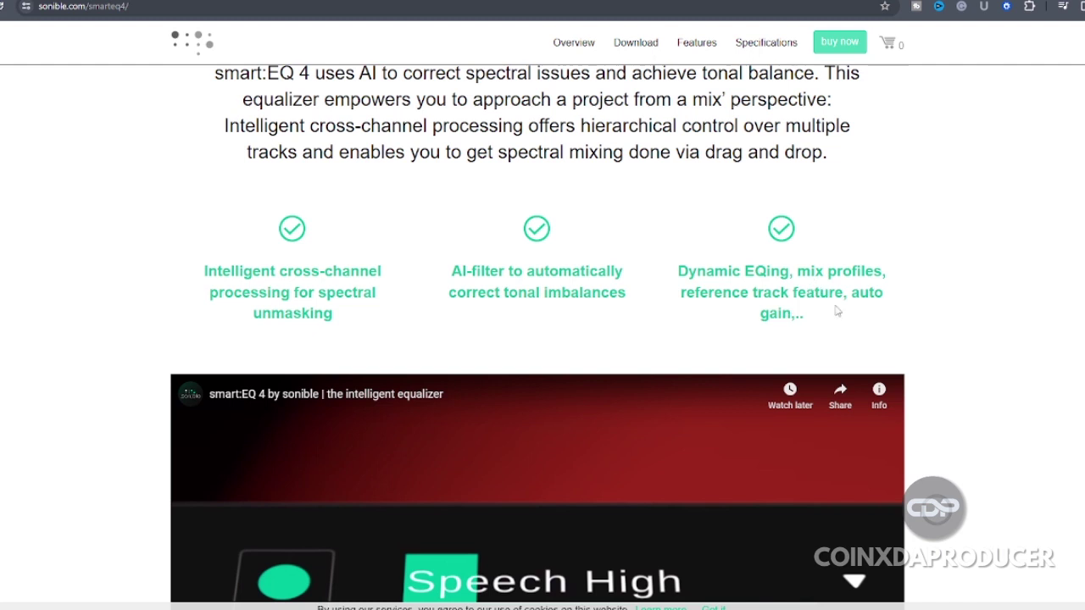
scroll(540, 334, down, 3)
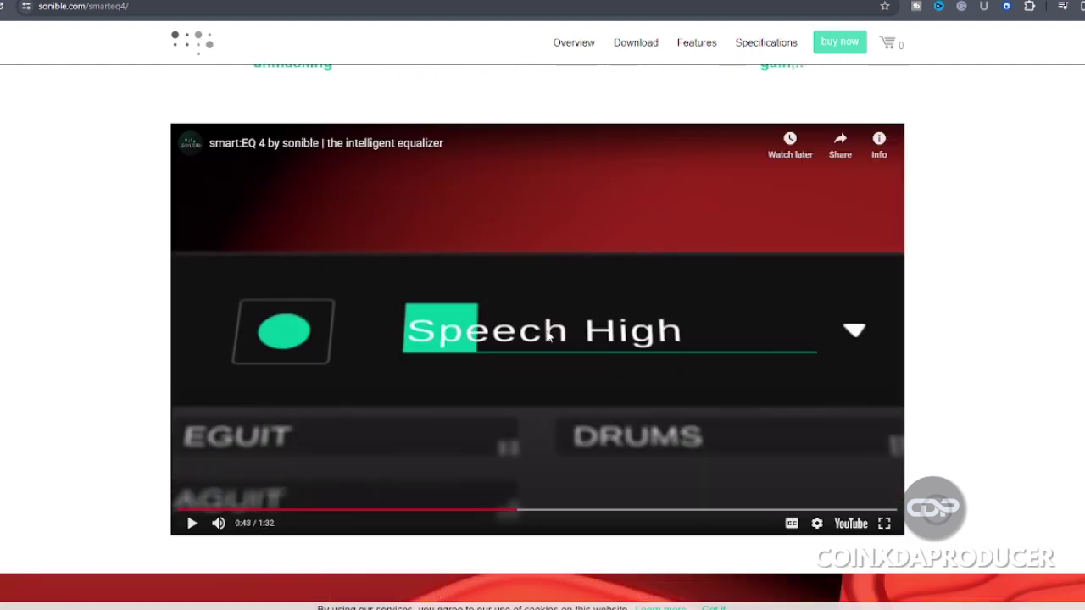
scroll(551, 336, down, 2)
scroll(936, 339, up, 1)
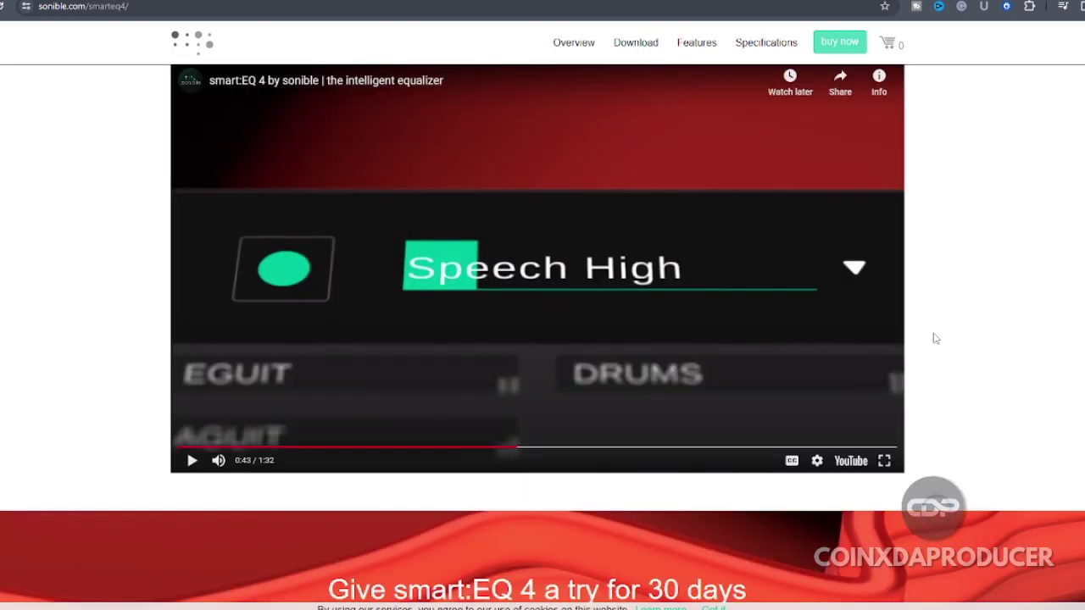
scroll(913, 383, down, 10)
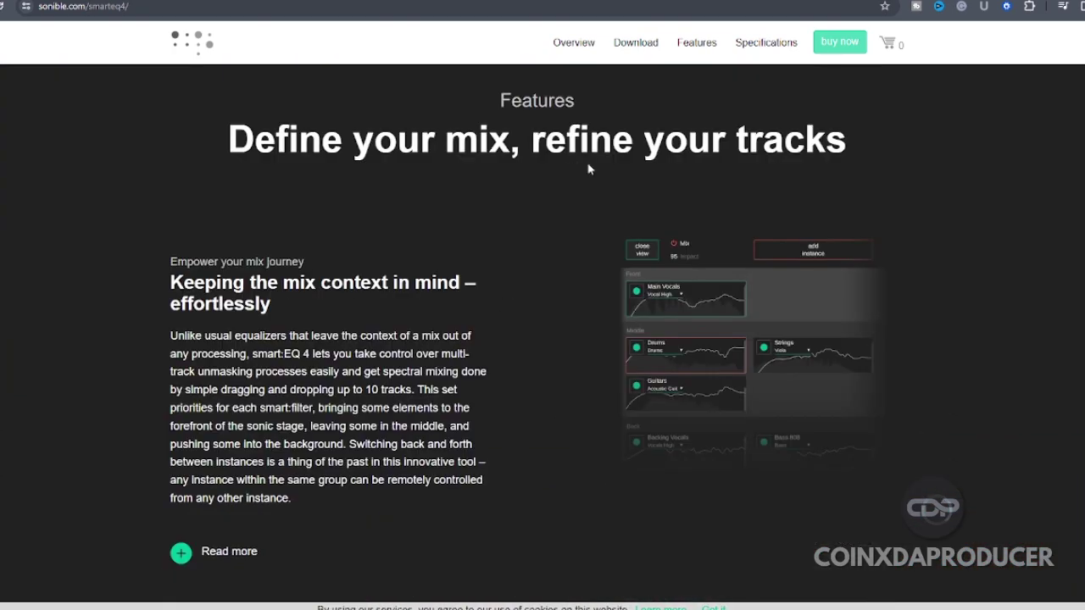
scroll(429, 350, down, 6)
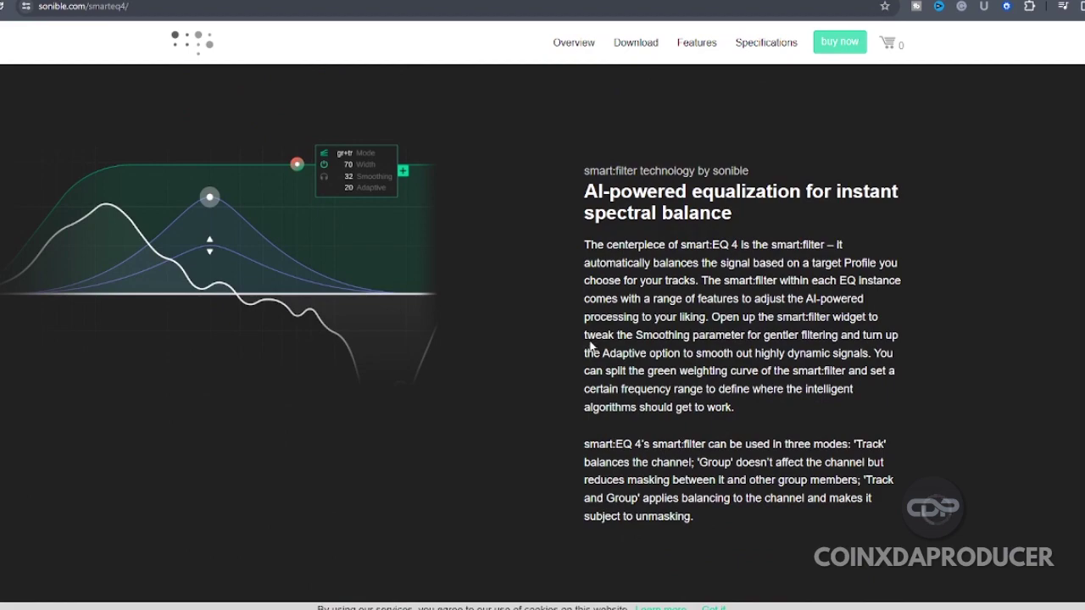
scroll(591, 343, down, 6)
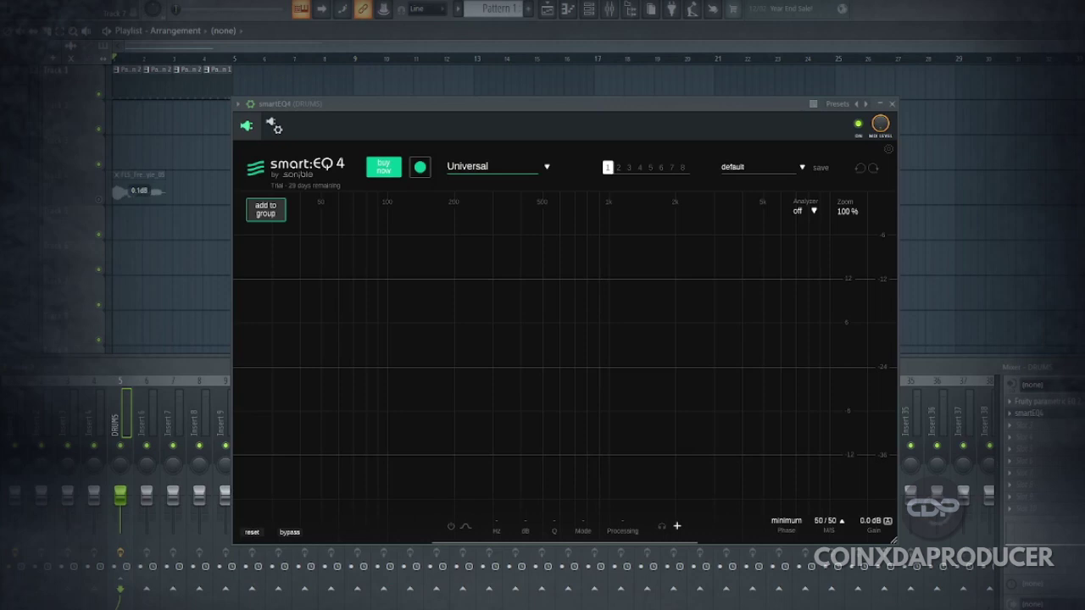
Play the drum loop and have smart:EQ 4 learn the DRUMS bus to build its smart:filter curve
key(space)
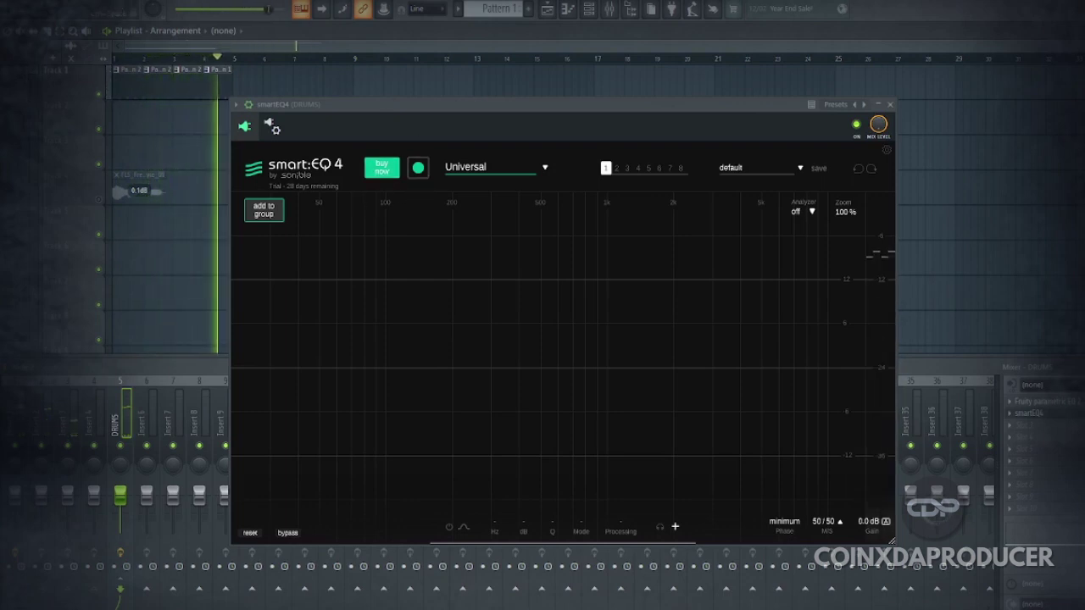
click(417, 169)
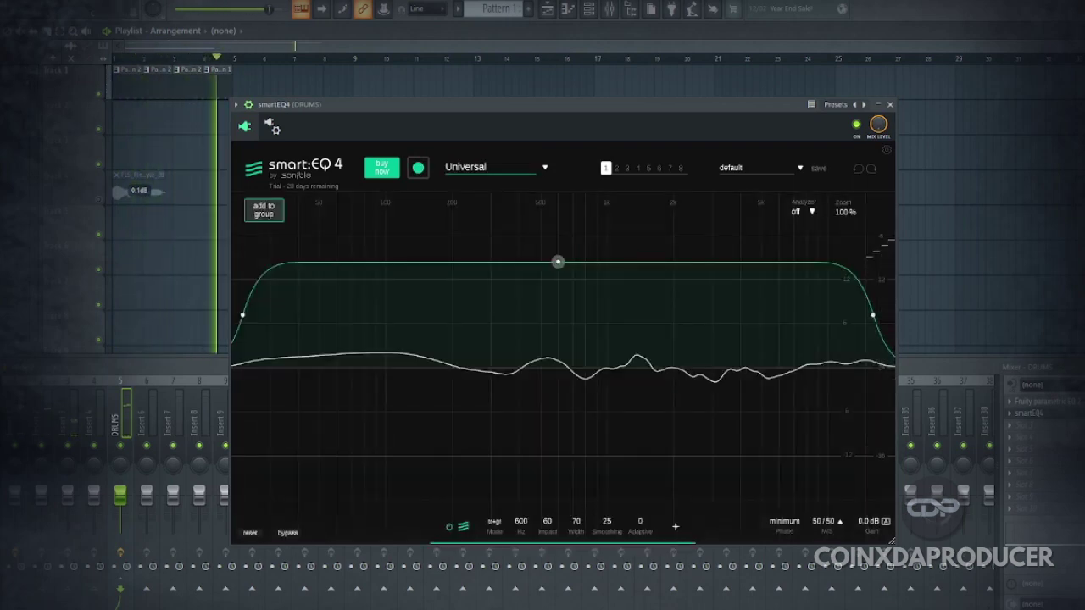
A/B the drums by toggling smart:EQ 4's bypass off and on twice, ending with processing enabled
click(287, 534)
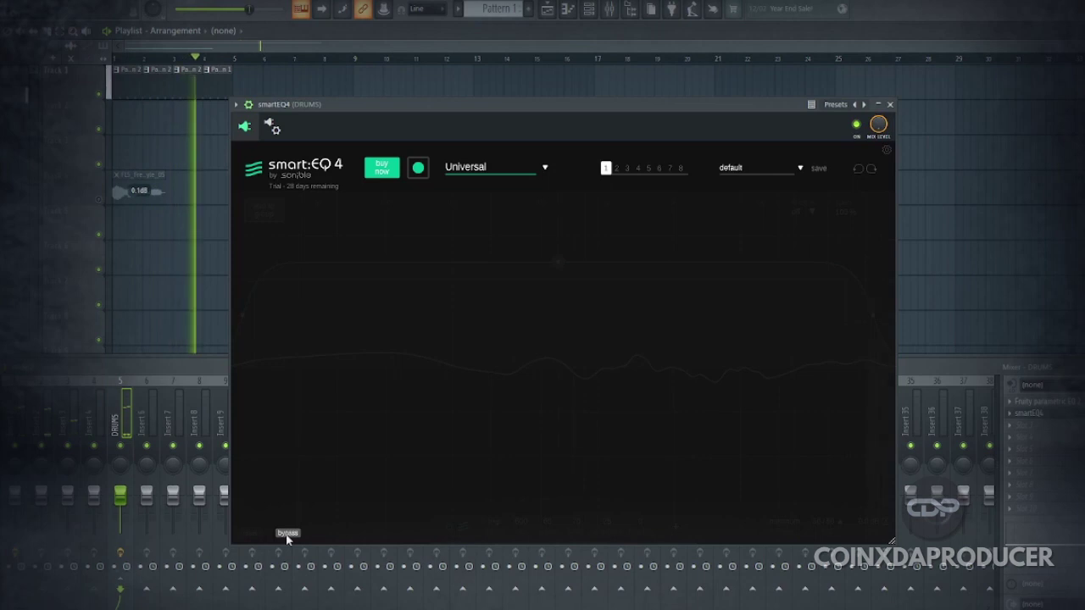
click(287, 535)
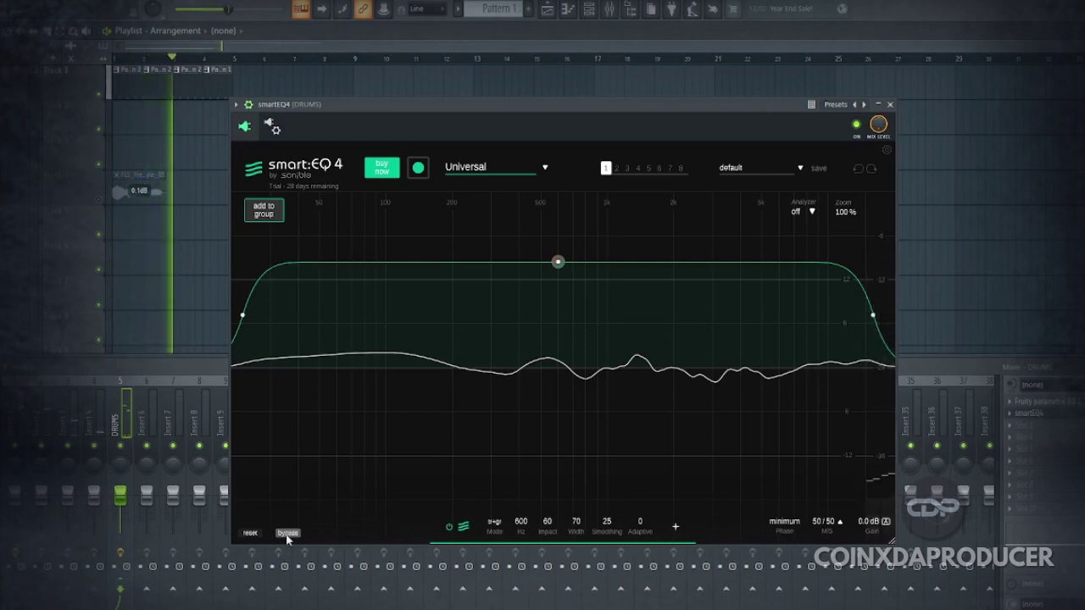
click(288, 534)
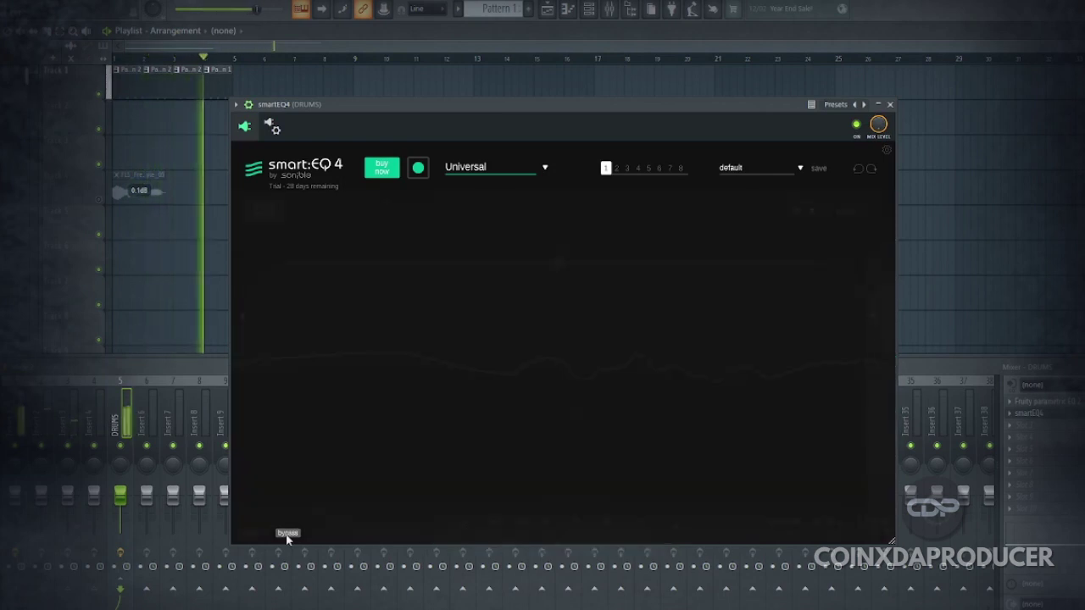
click(287, 534)
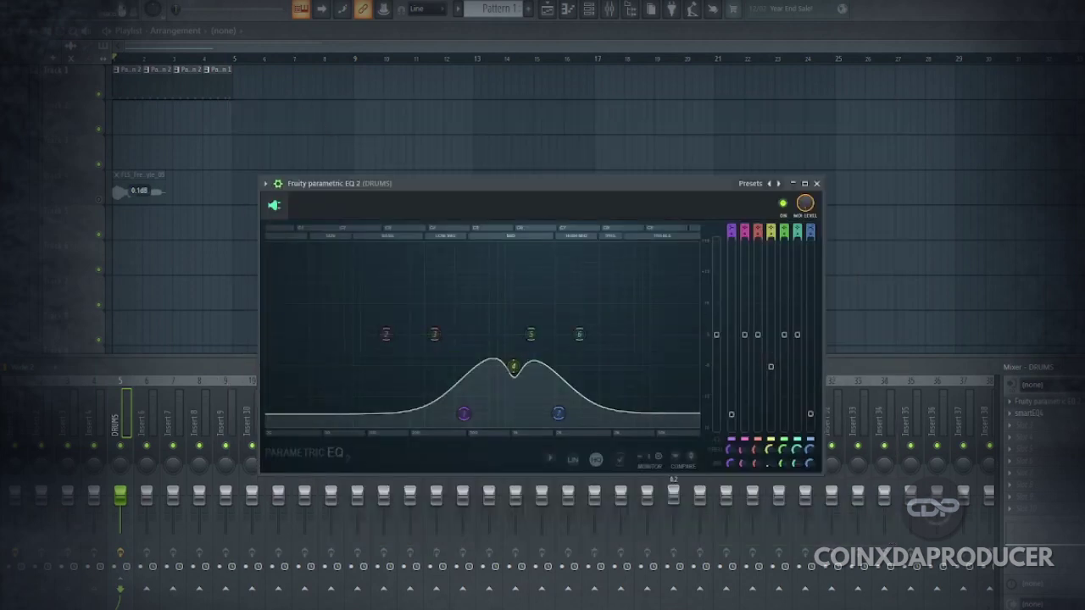
During playback toggle Fruity parametric EQ 2 off and on, then stop and reopen smart:EQ 4
key(space)
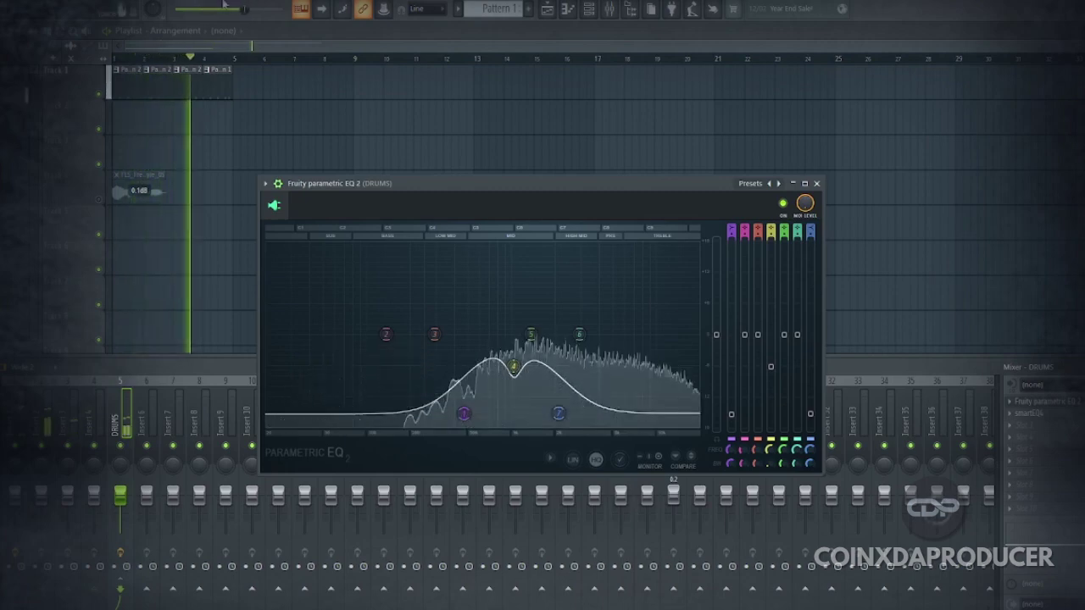
click(784, 204)
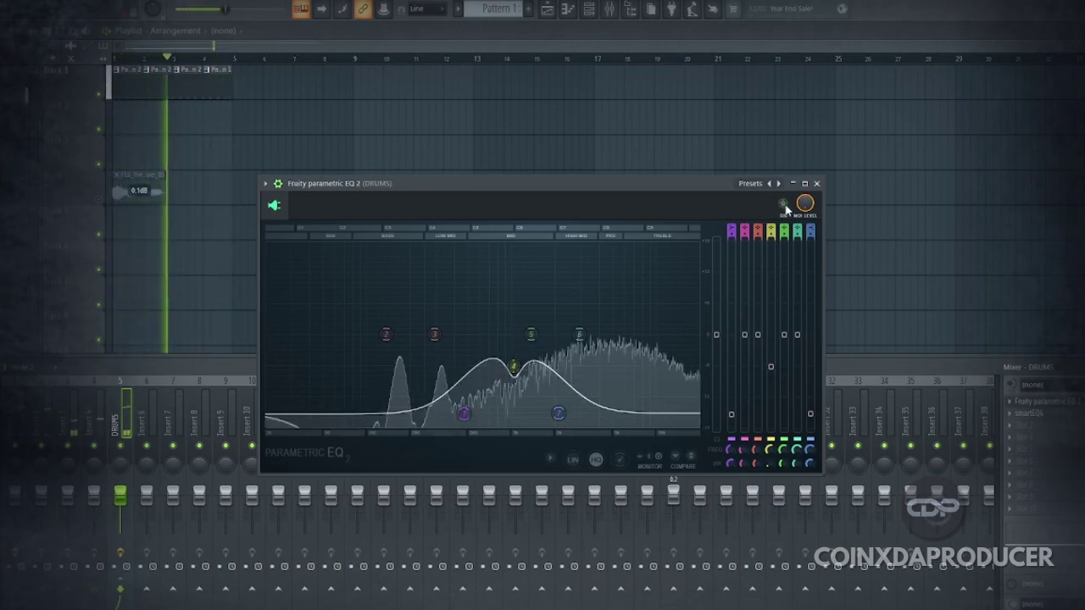
click(783, 204)
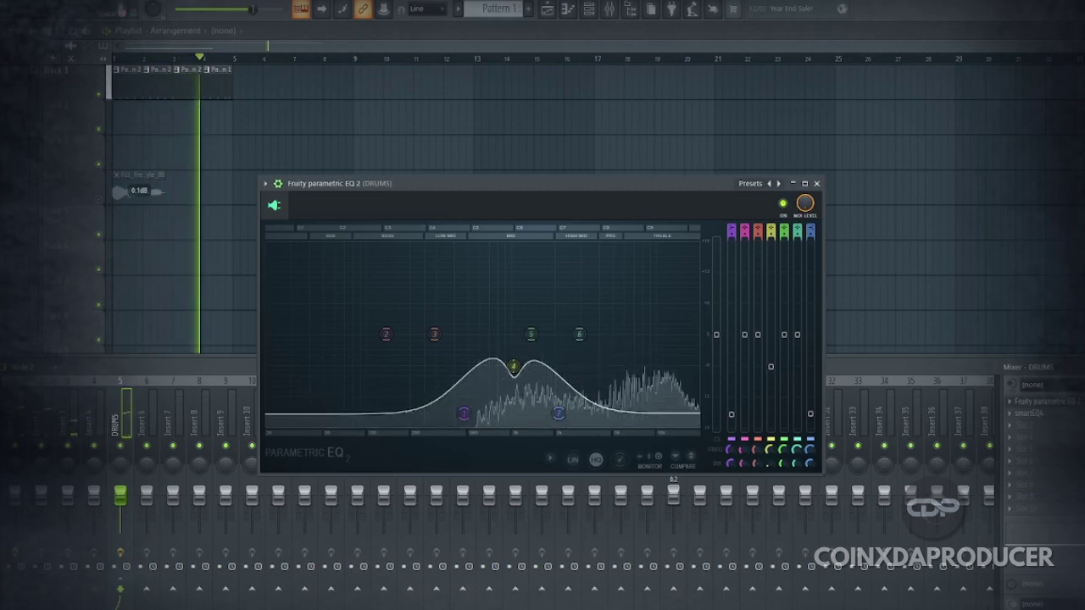
key(space)
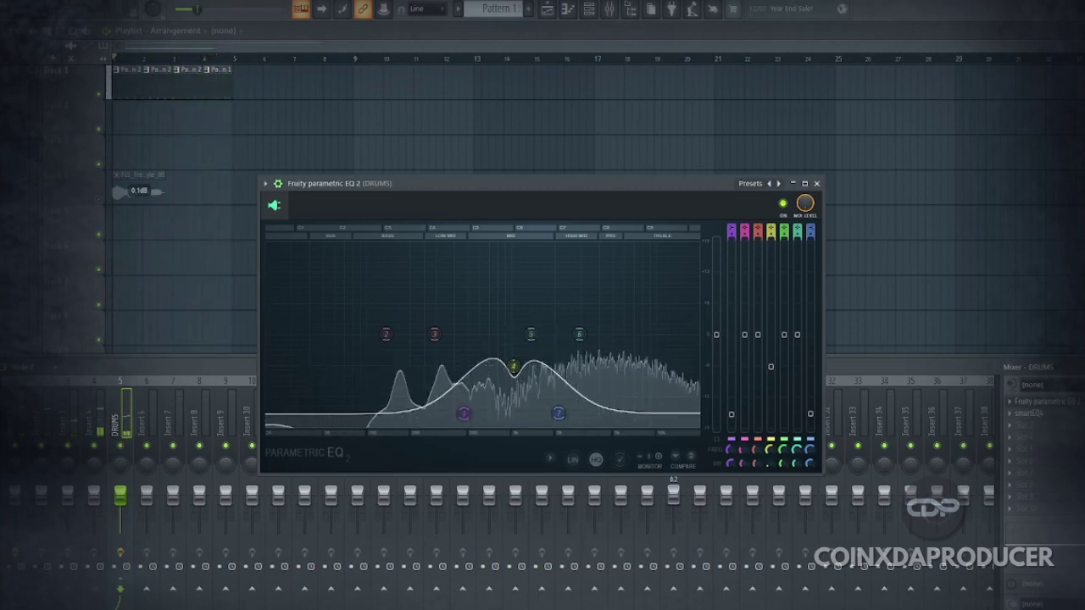
click(1064, 415)
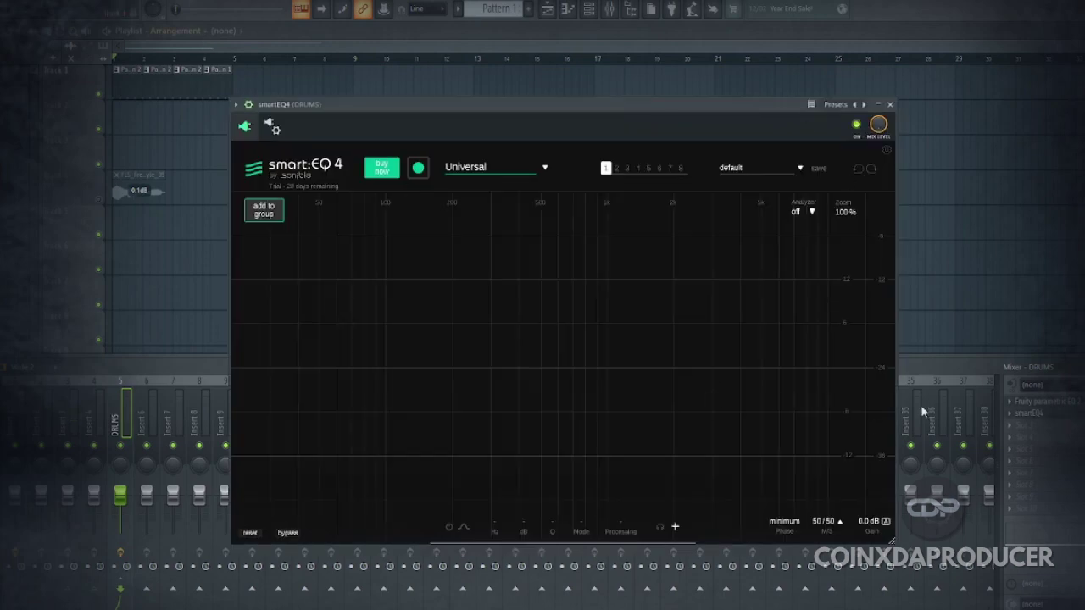
Reopen Fruity parametric EQ 2 at the lower left and move smart:EQ 4 to the right
click(1036, 401)
drag(585, 182, 282, 214)
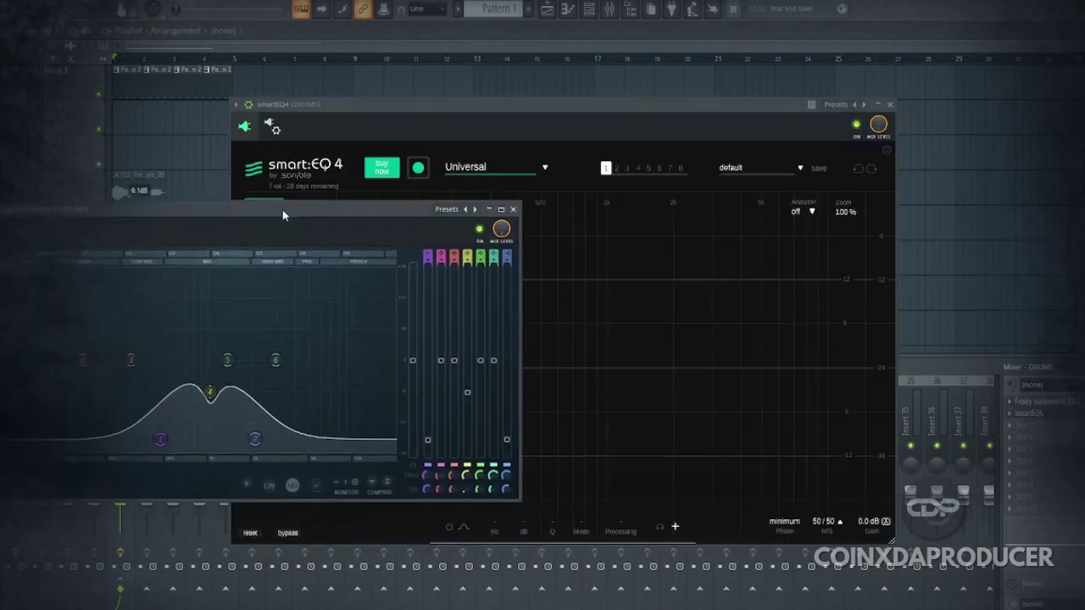
click(553, 108)
drag(553, 109, 645, 101)
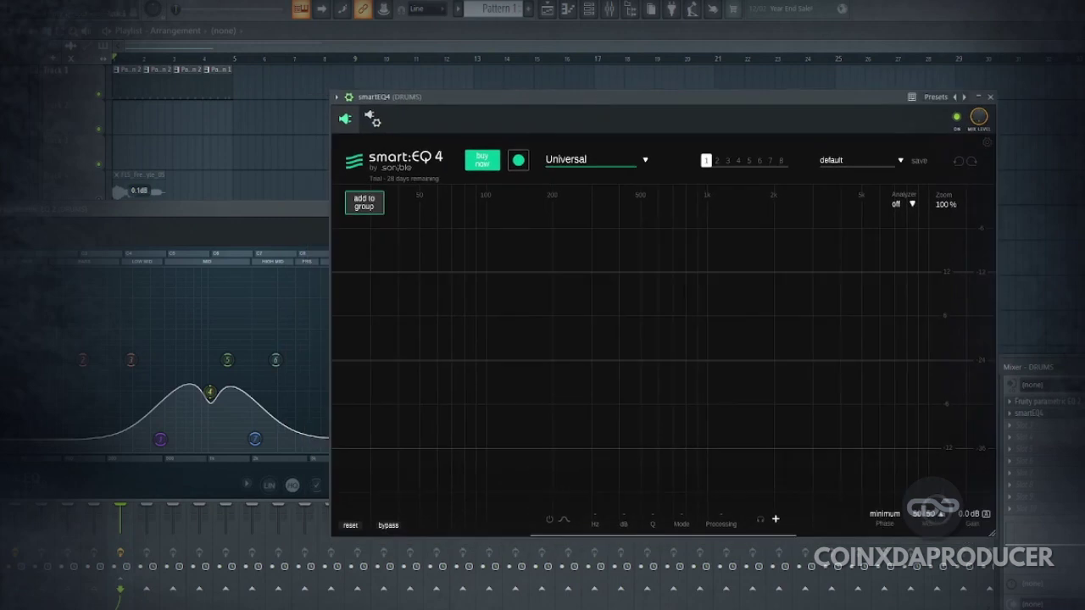
Play the song and have smart:EQ 4 relearn the rolled-off drums
key(space)
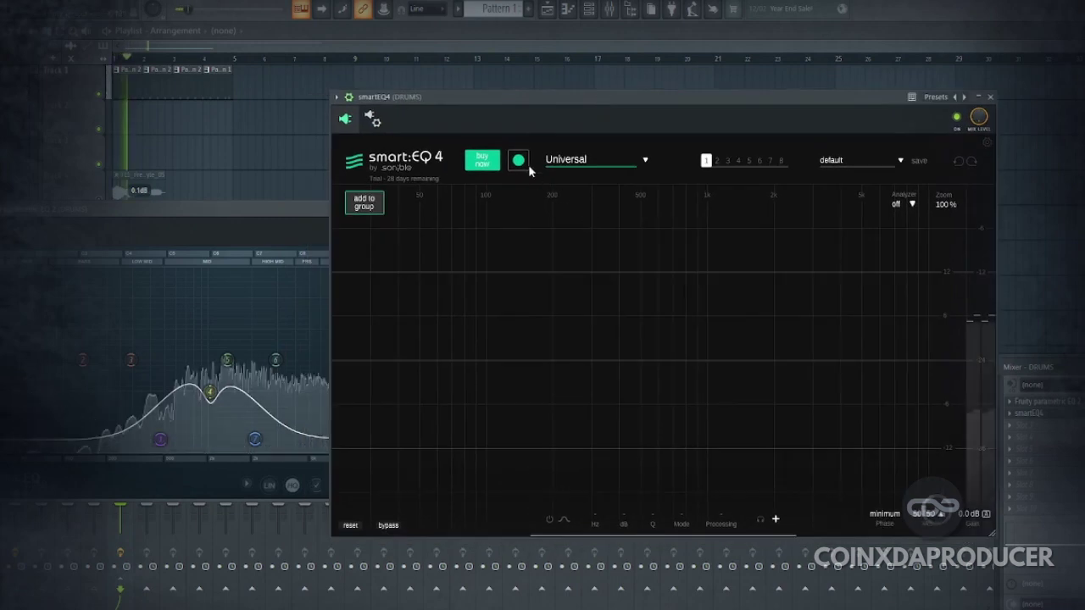
click(524, 166)
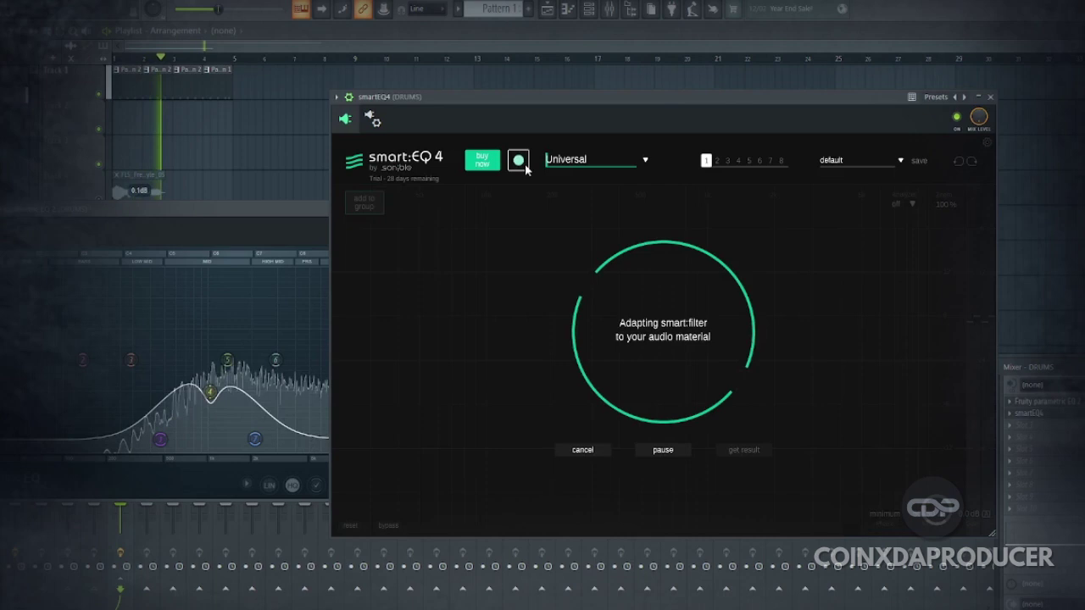
mouse_move(524, 169)
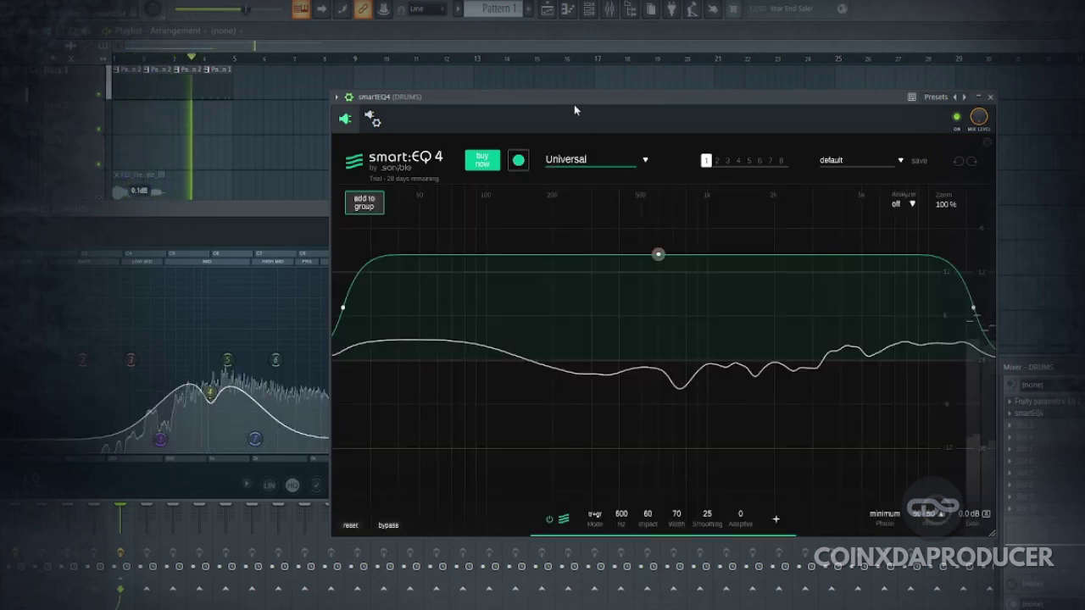
Compare the drums with the new smart:filter bypassed and active, toggling several times
click(387, 526)
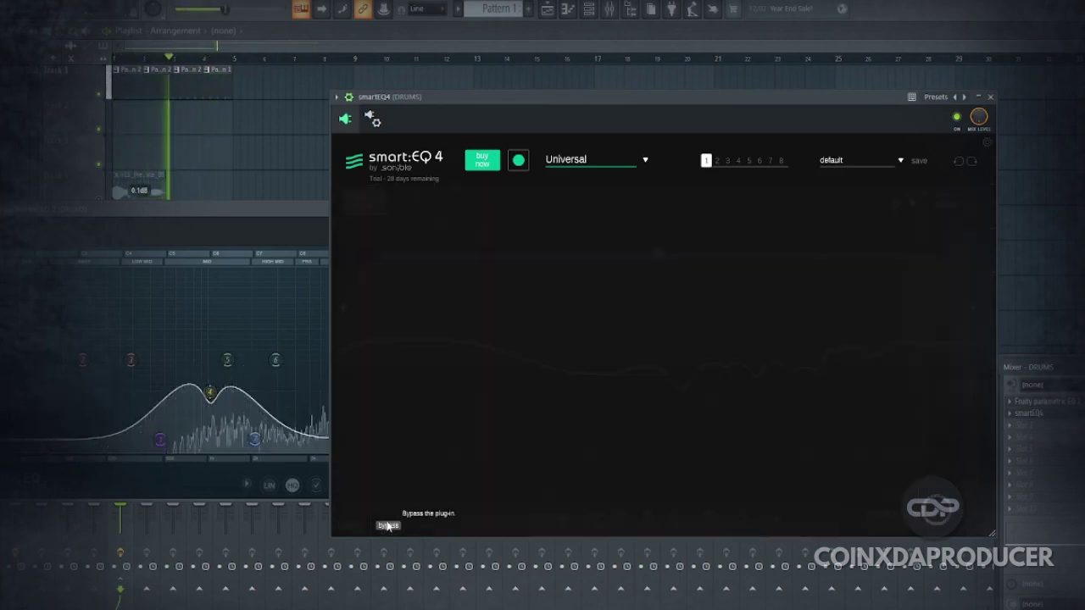
click(387, 525)
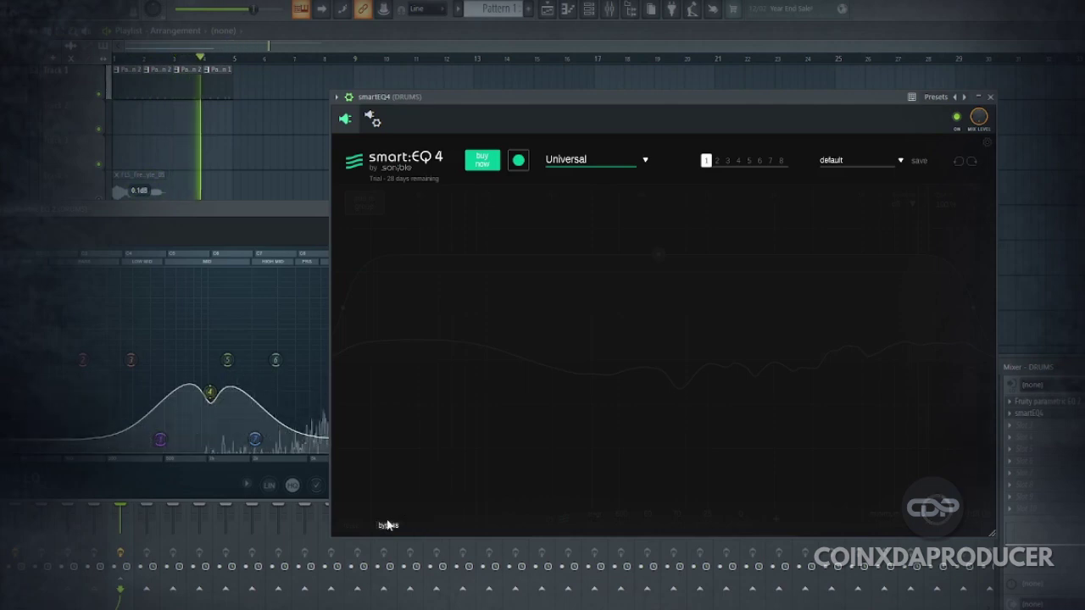
click(389, 527)
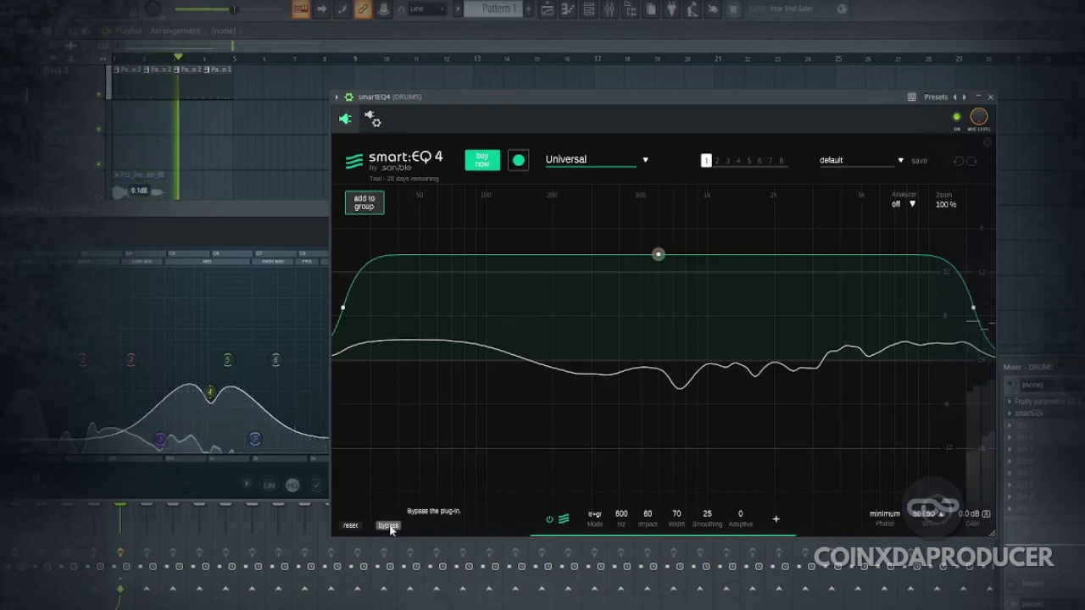
click(388, 525)
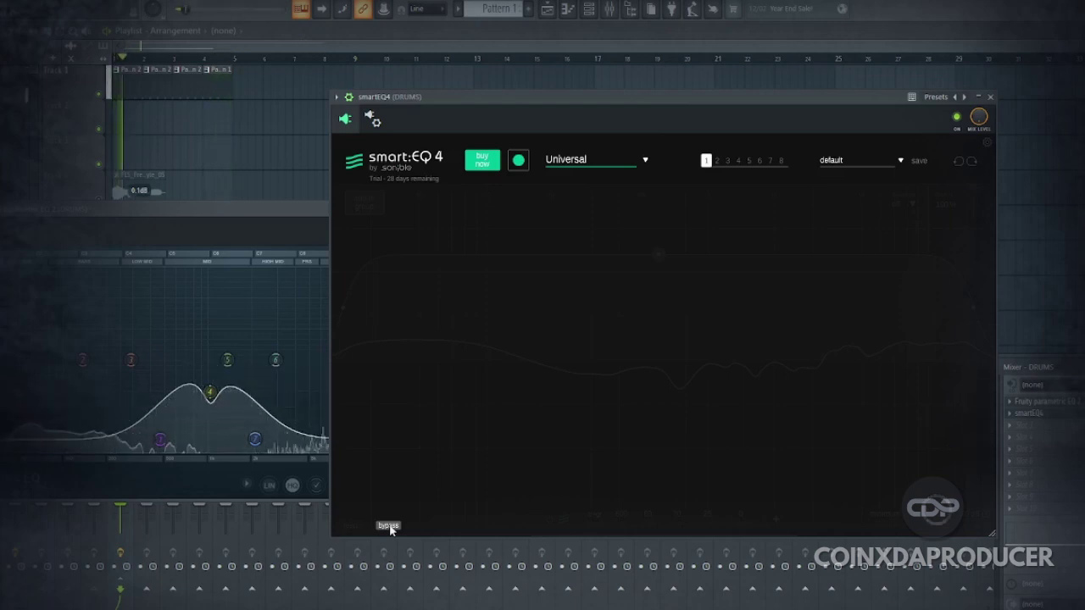
click(388, 526)
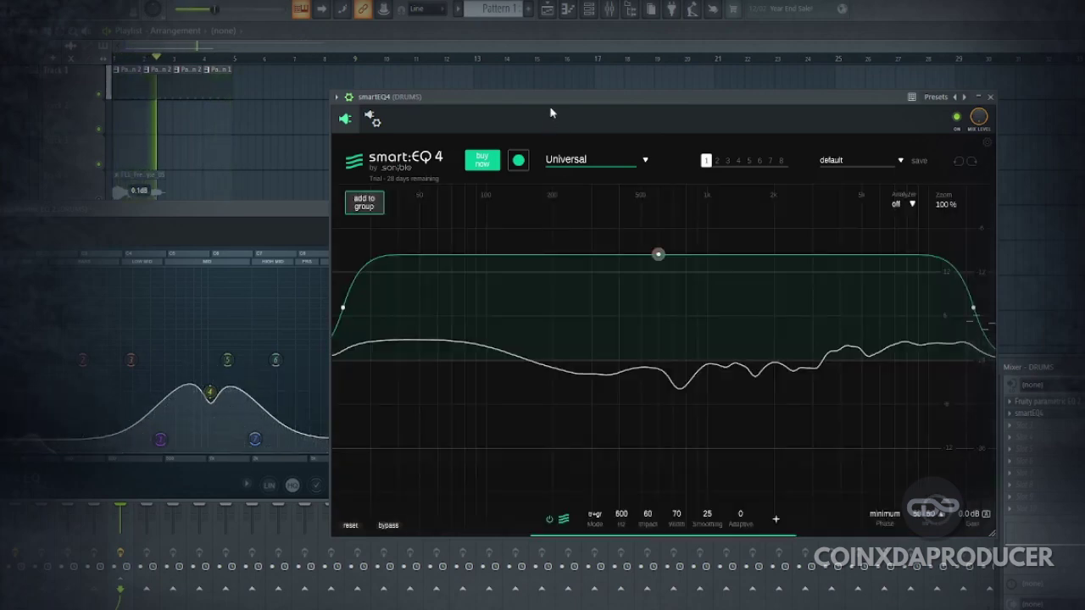
Show the smart:filter's Mode, Width, Smoothing and Adaptive settings in smart:EQ 4
drag(551, 100, 551, 98)
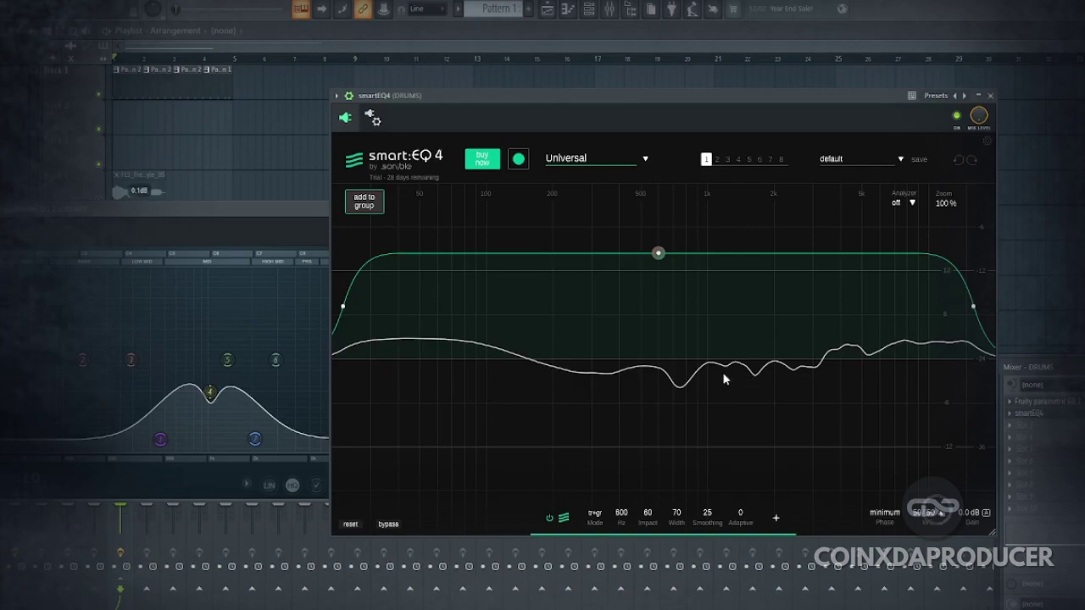
click(130, 220)
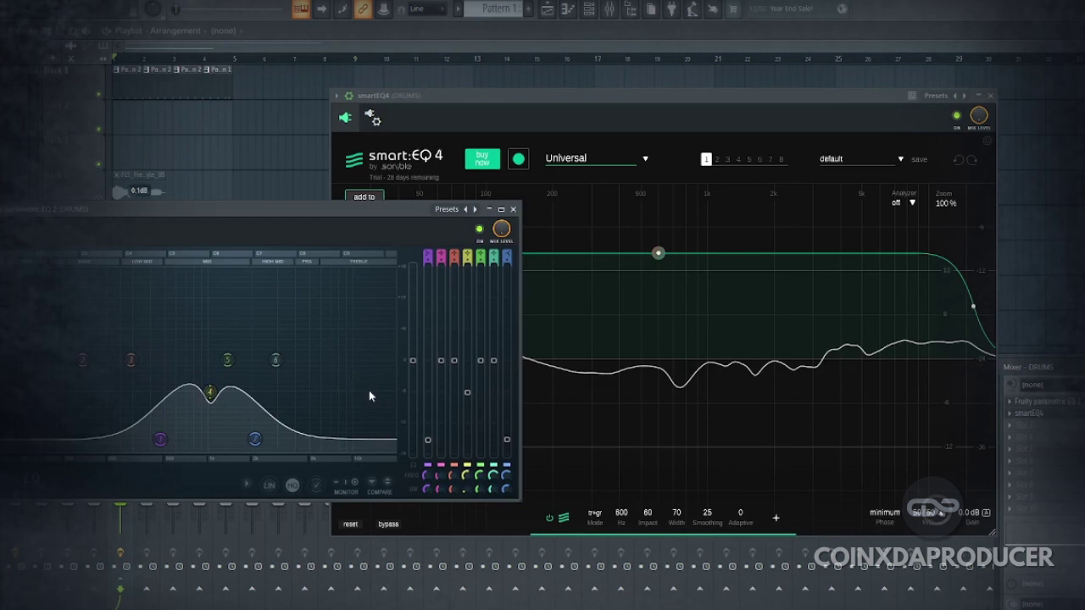
click(576, 112)
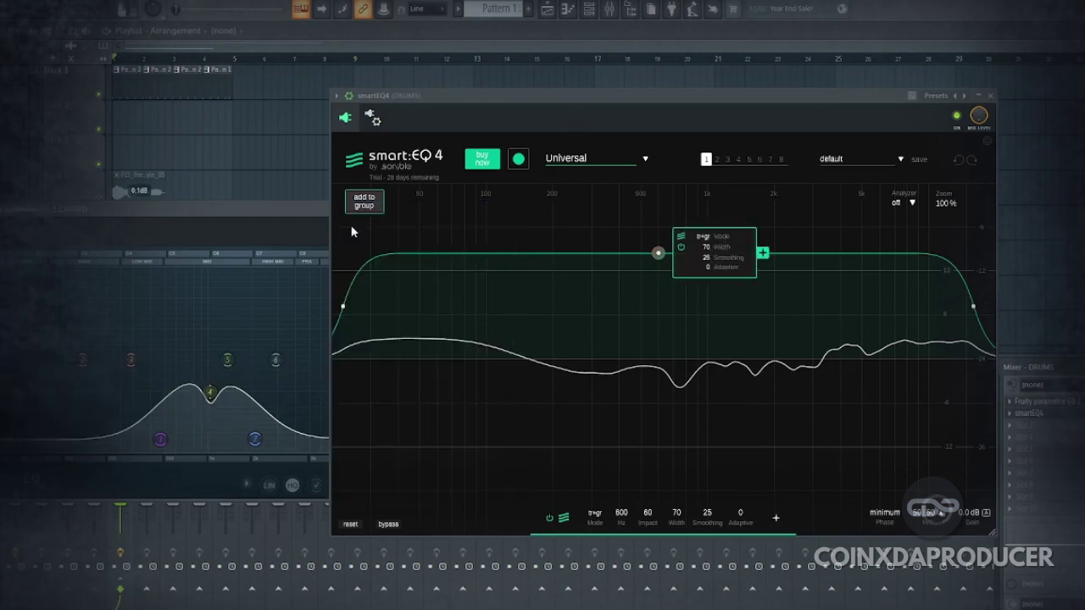